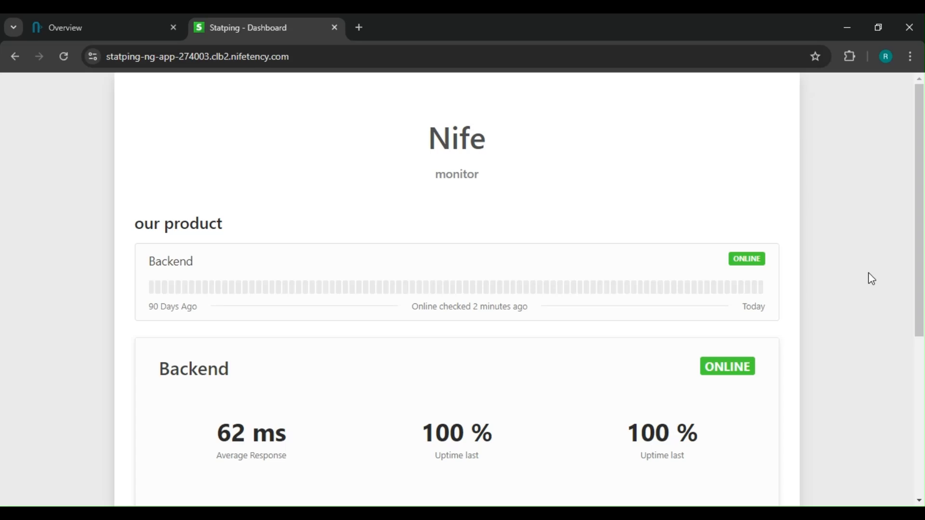
scroll(872, 279, "down", 5)
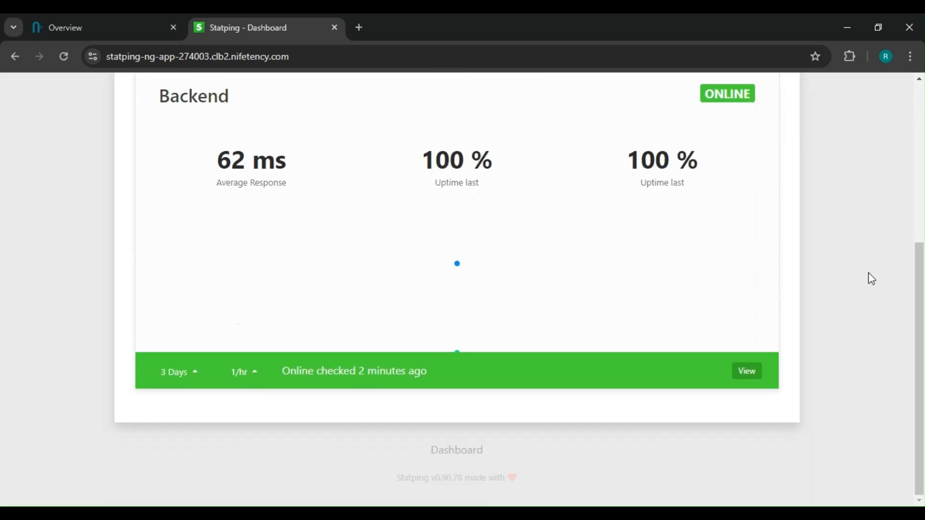
scroll(872, 278, "up", 5)
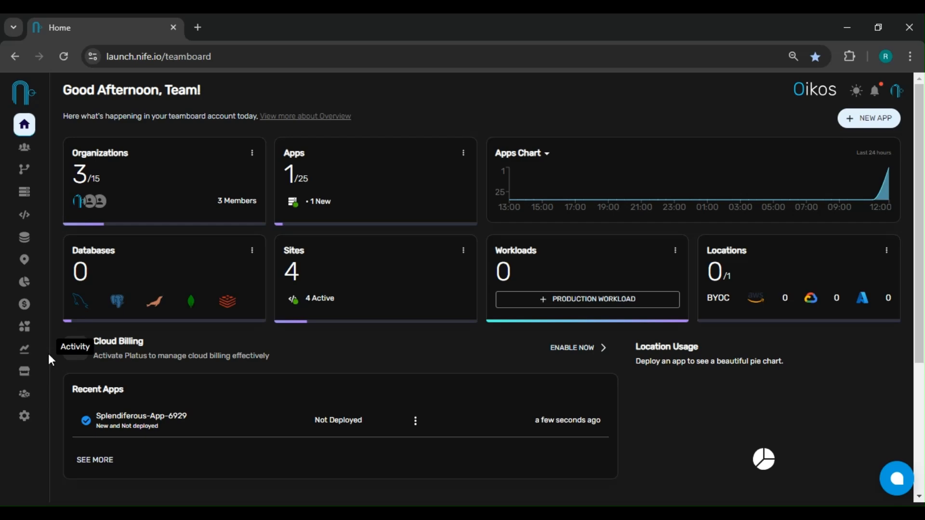
- Deploy the Statping-ng app from the Marketplace and open the deployed app
left_click(25, 381)
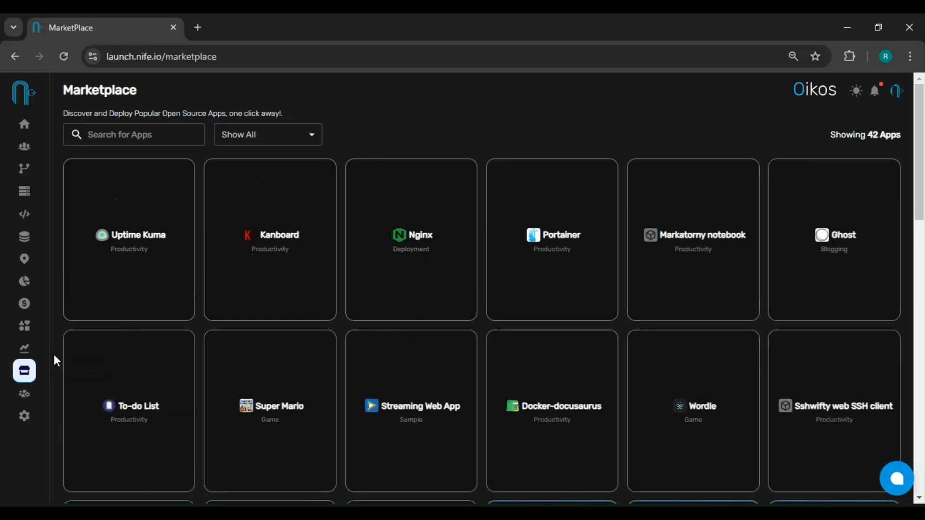
scroll(57, 361, "down", 15)
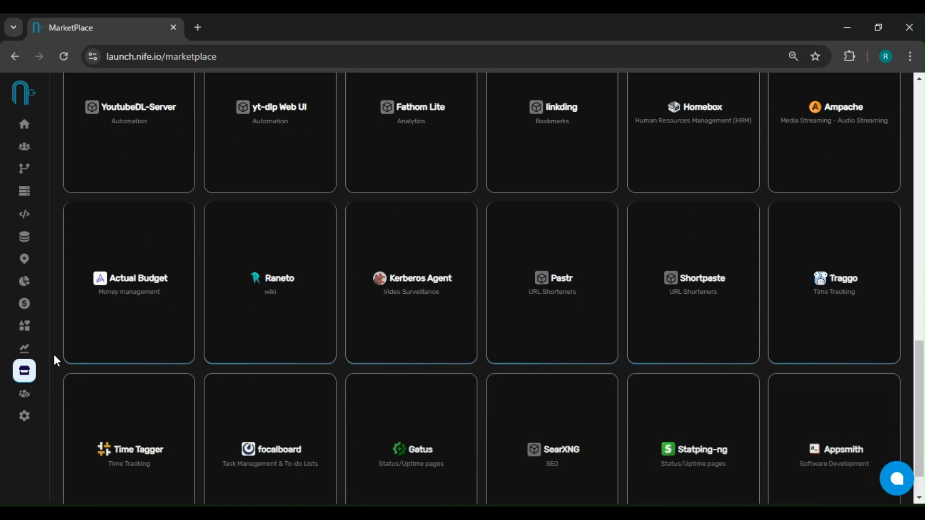
scroll(56, 361, "down", 1)
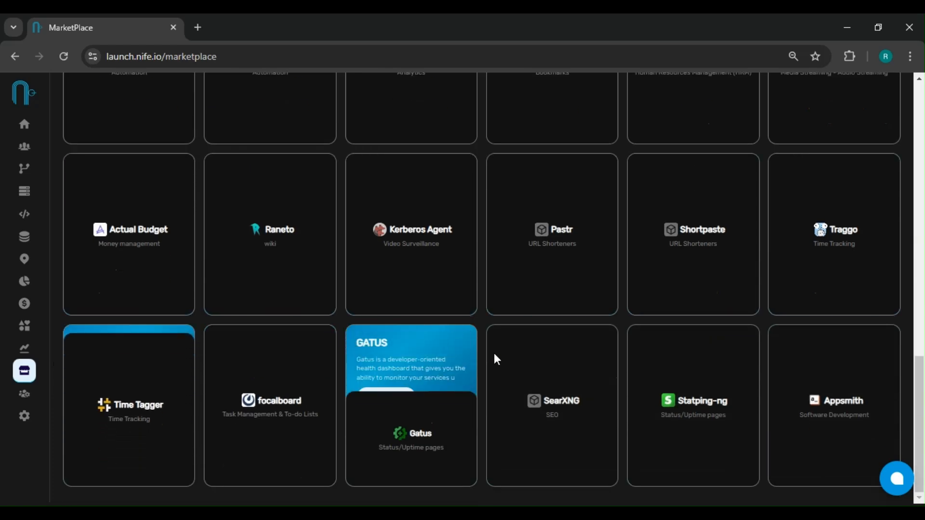
mouse_move(687, 376)
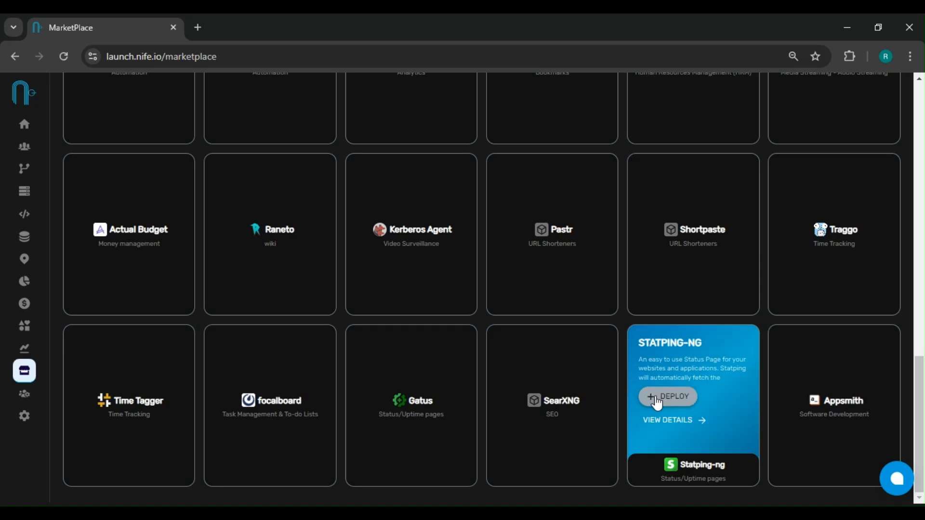
left_click(656, 397)
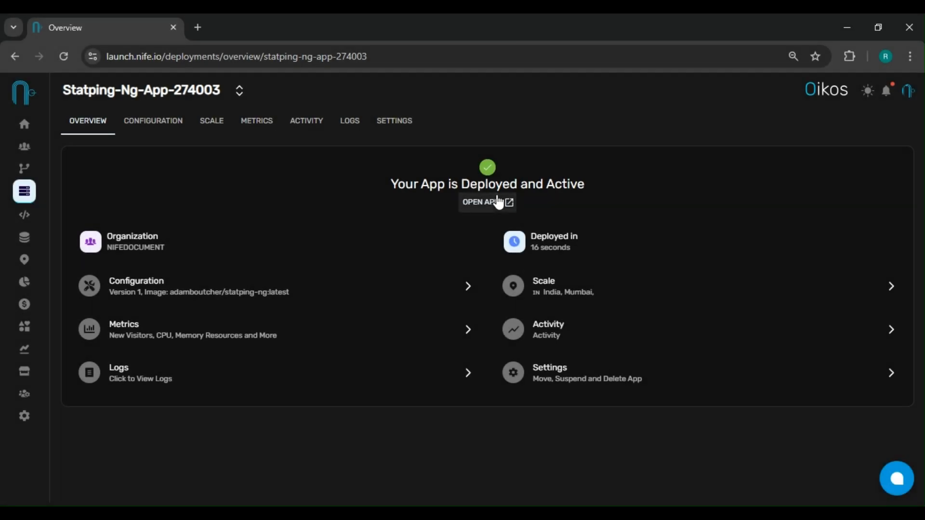
left_click(499, 203)
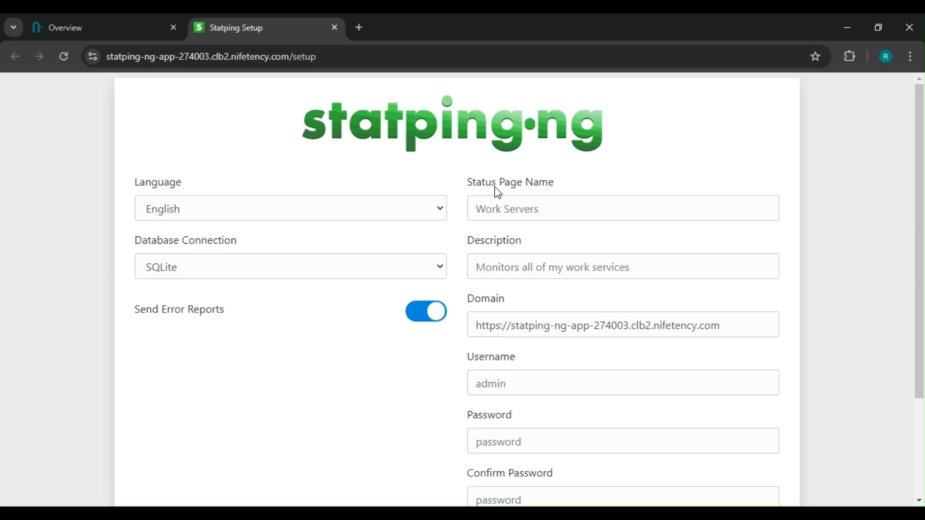
- Set the status page name to Nife and the description to monitor in the Statping setup form
left_click(522, 210)
type("Nife")
left_click(522, 267)
type("monitor")
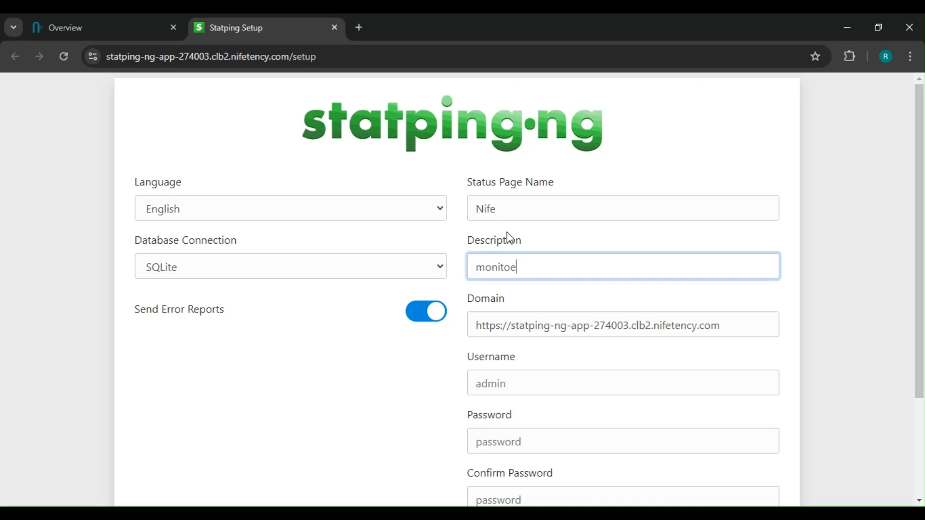
- Set the username to admin, then enter the account password and repeat it in the Confirm Password field
scroll(584, 291, "down", 3)
left_click(553, 250)
type("admin")
key("Tab")
type("admin123")
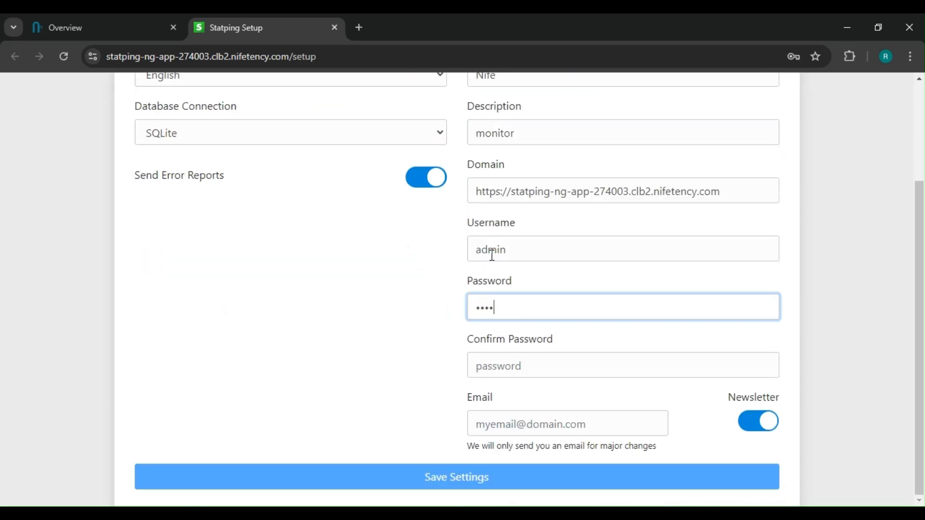
key("Tab")
type("admin123")
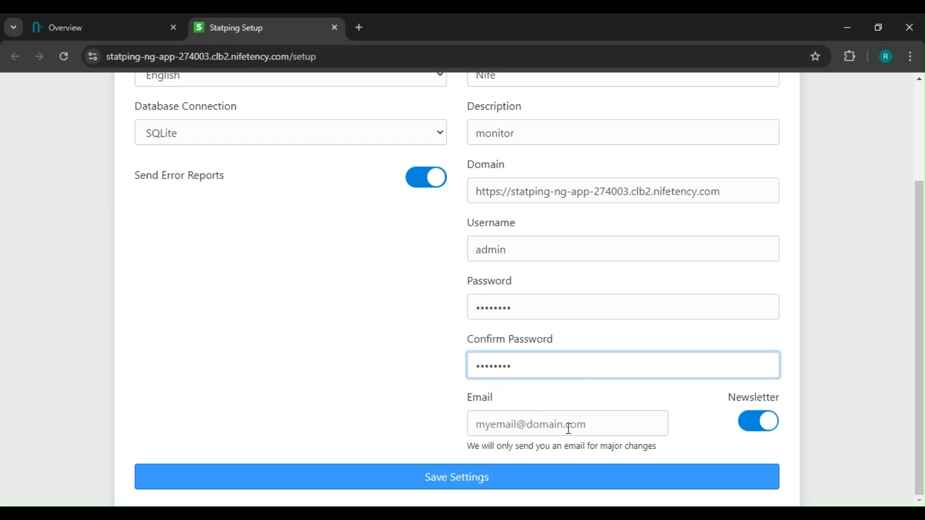
- Turn off the newsletter subscription and save the Statping setup settings
left_click(760, 427)
left_click(442, 481)
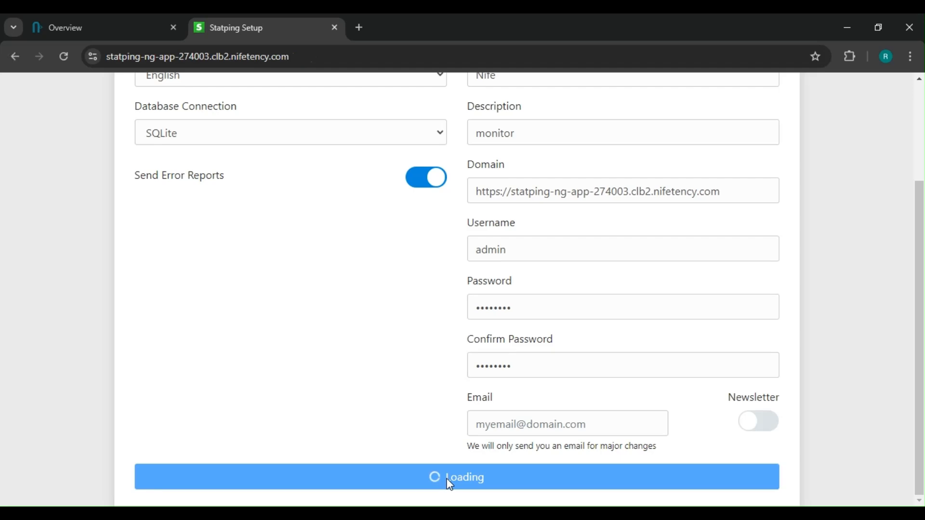
left_click(592, 259)
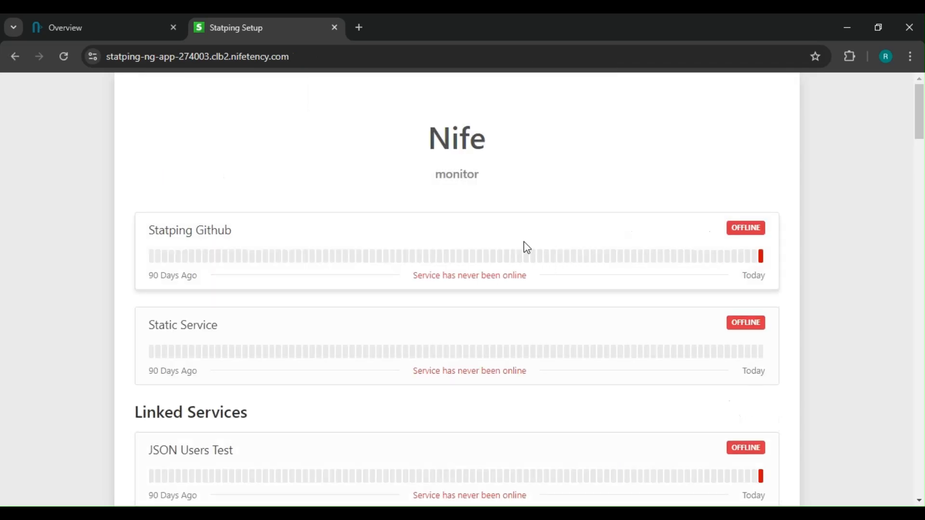
- Look through the sample services on the status page, then sign in to the admin dashboard with the prefilled credentials
scroll(598, 333, "down", 14)
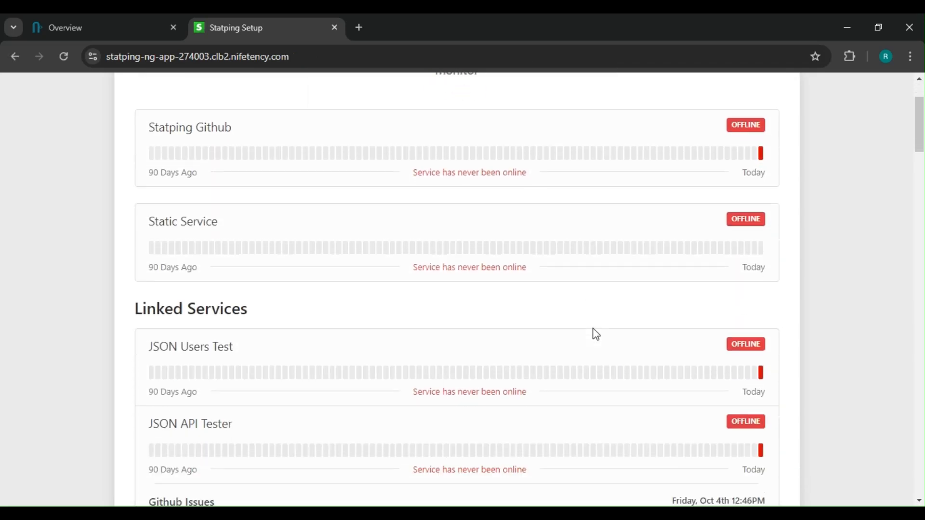
scroll(583, 329, "down", 3)
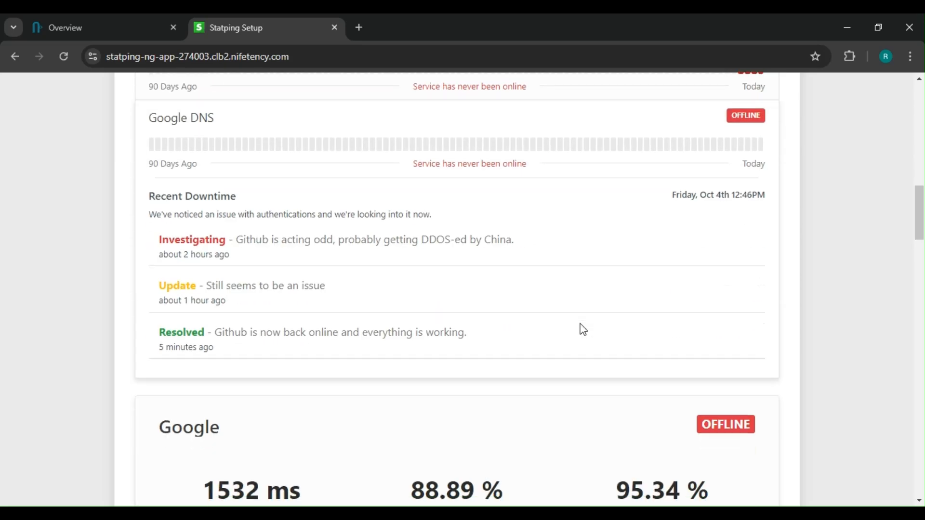
scroll(583, 330, "down", 15)
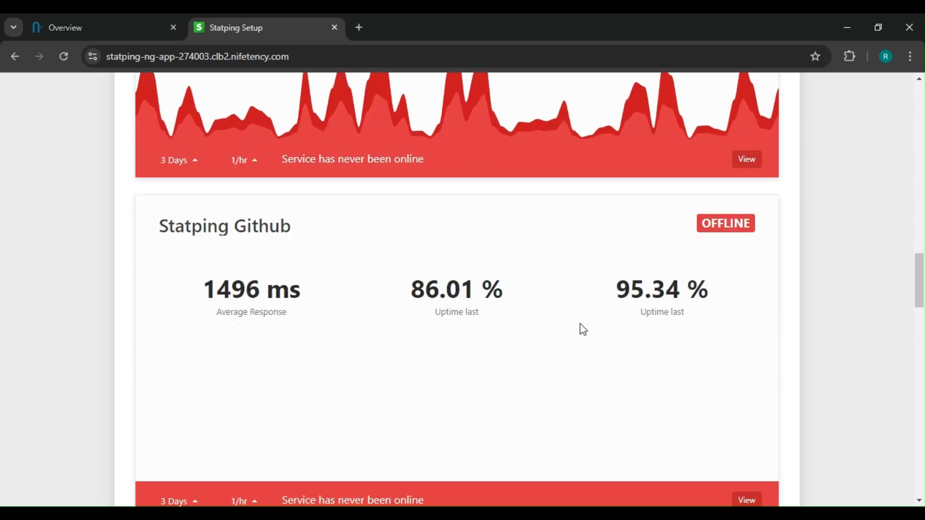
scroll(583, 329, "down", 10)
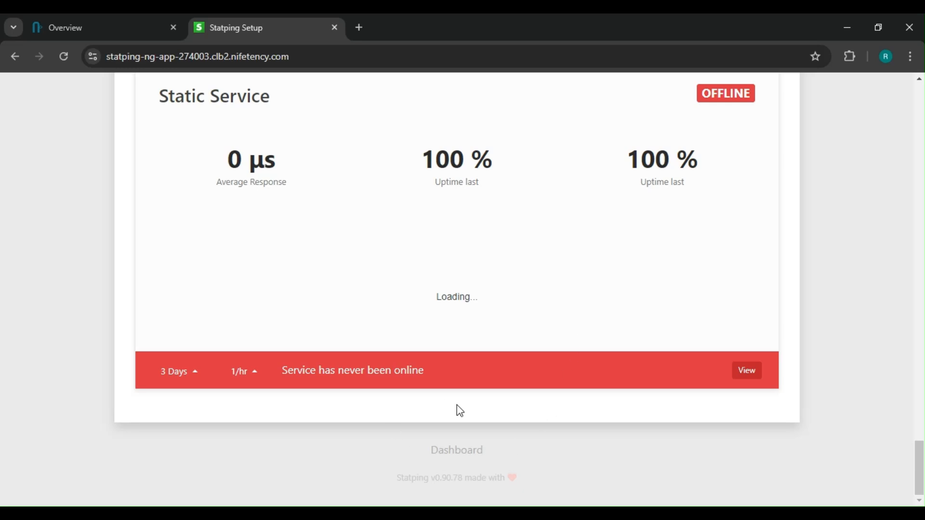
left_click(453, 451)
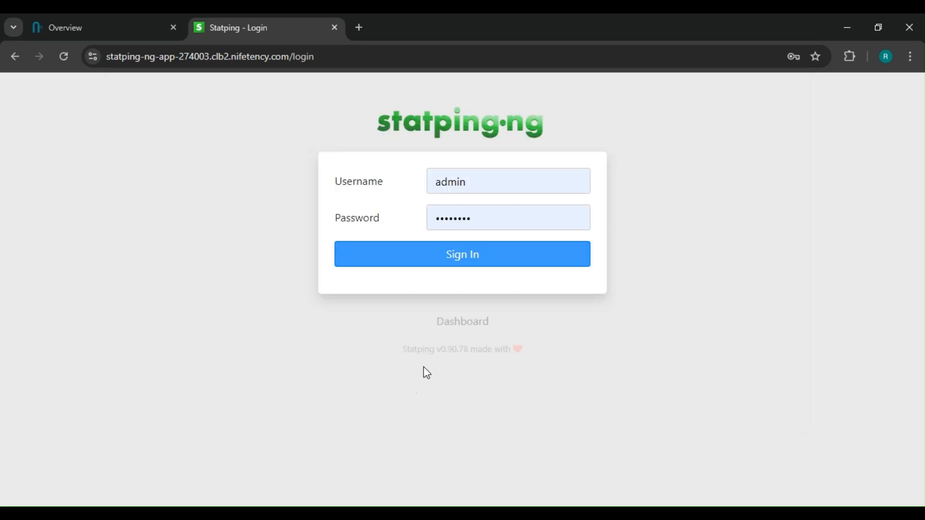
left_click(482, 253)
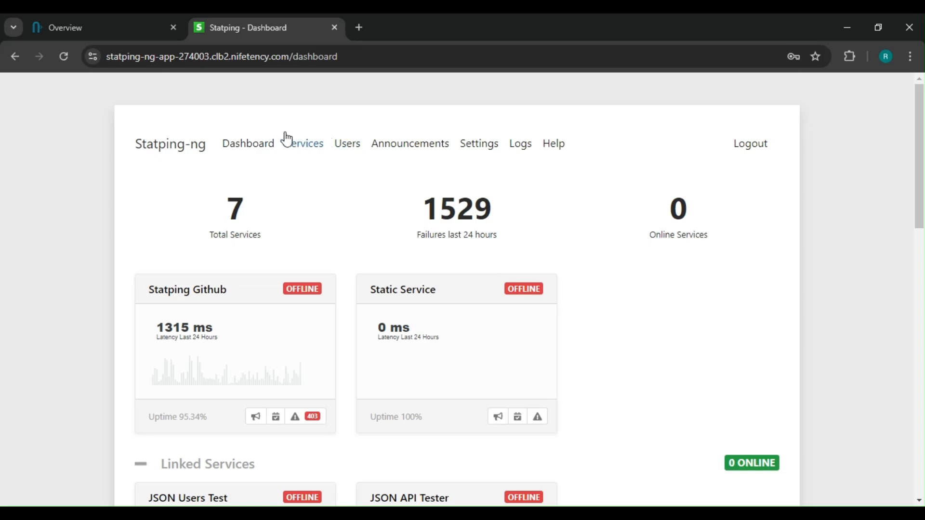
- Delete the sample groups Linked Services, Main Services and Private Services from the services page
left_click(297, 146)
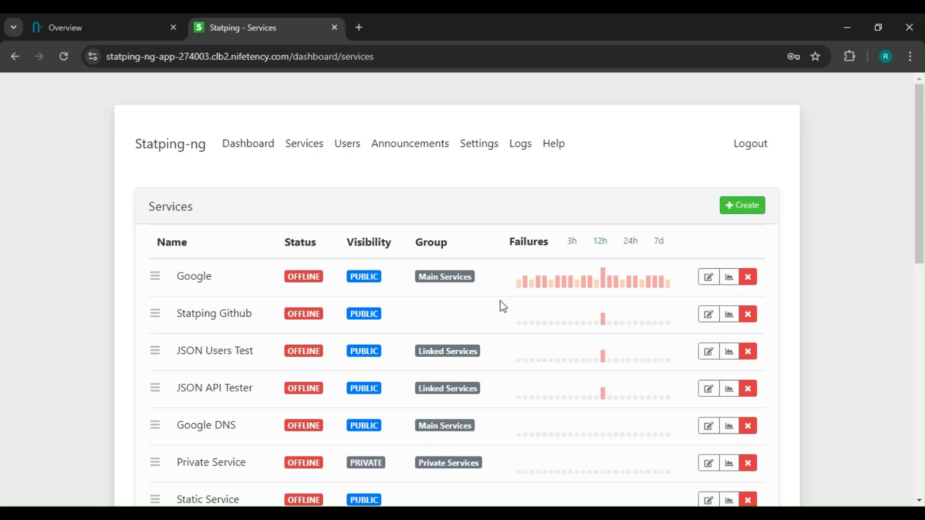
scroll(503, 306, "down", 6)
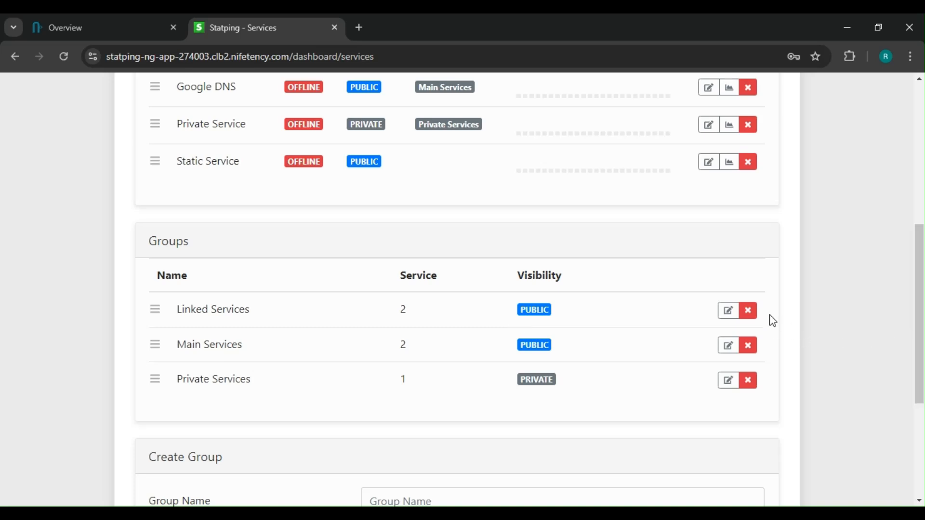
left_click(747, 310)
left_click(575, 353)
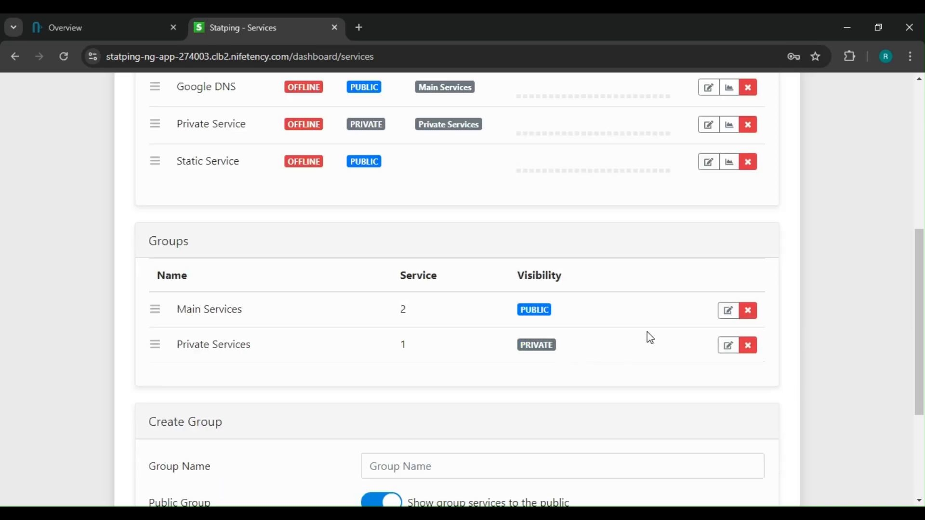
left_click(748, 310)
left_click(597, 354)
left_click(748, 310)
left_click(567, 356)
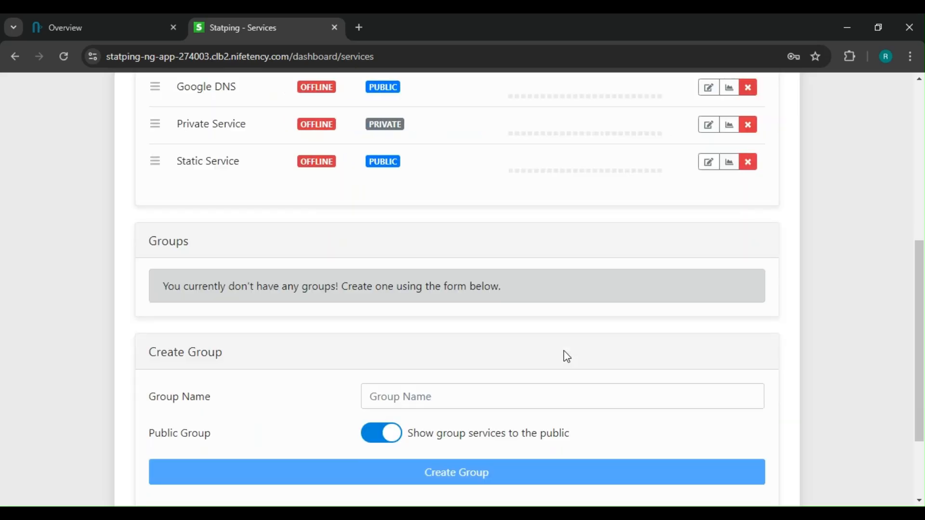
- Delete all sample services: Google, Statping Github, JSON Users Test, JSON API Tester, Google DNS, Private Service and Static Service
scroll(564, 351, "up", 5)
left_click(748, 278)
left_click(573, 353)
left_click(746, 278)
left_click(582, 352)
left_click(747, 277)
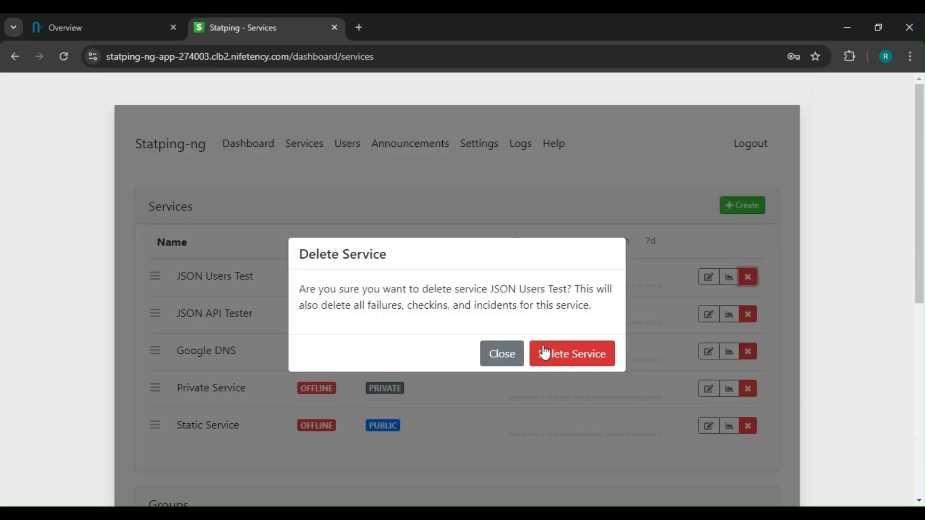
left_click(544, 352)
left_click(748, 278)
left_click(573, 353)
left_click(748, 278)
left_click(573, 354)
left_click(747, 278)
left_click(573, 354)
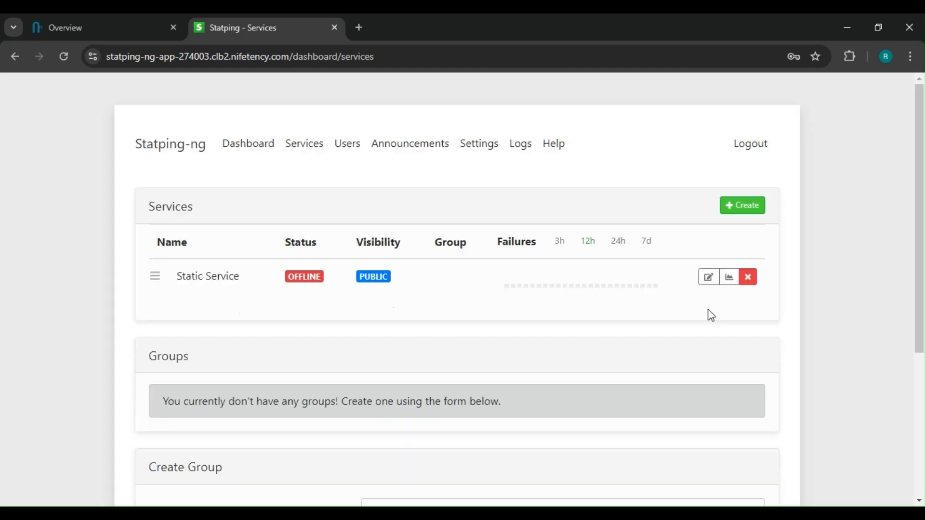
left_click(747, 277)
left_click(593, 351)
- Create a group named "our product" whose services are shown to the public
scroll(463, 314, "down", 1)
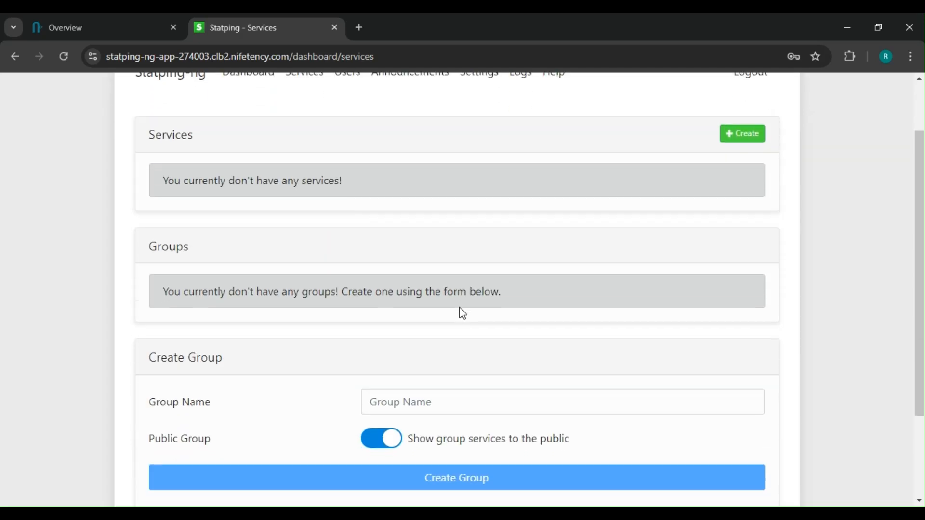
scroll(463, 313, "down", 1)
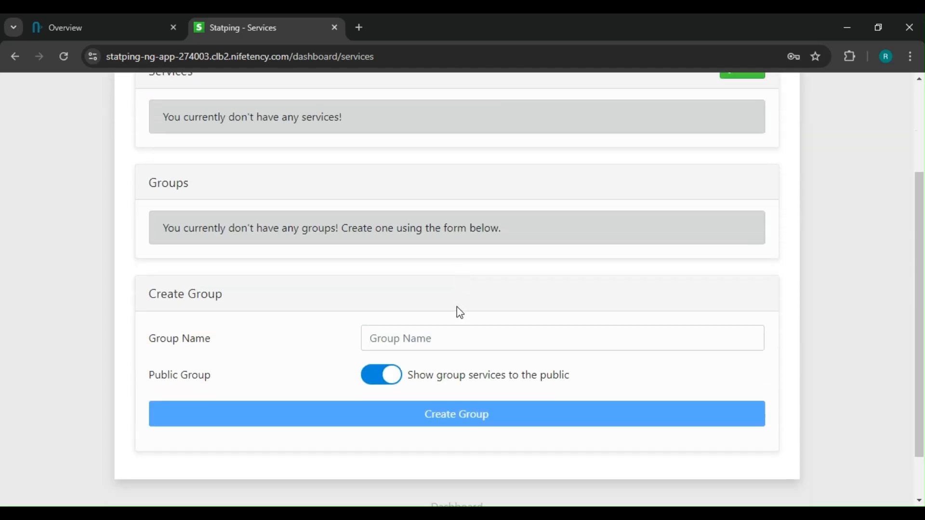
left_click(406, 339)
type("o")
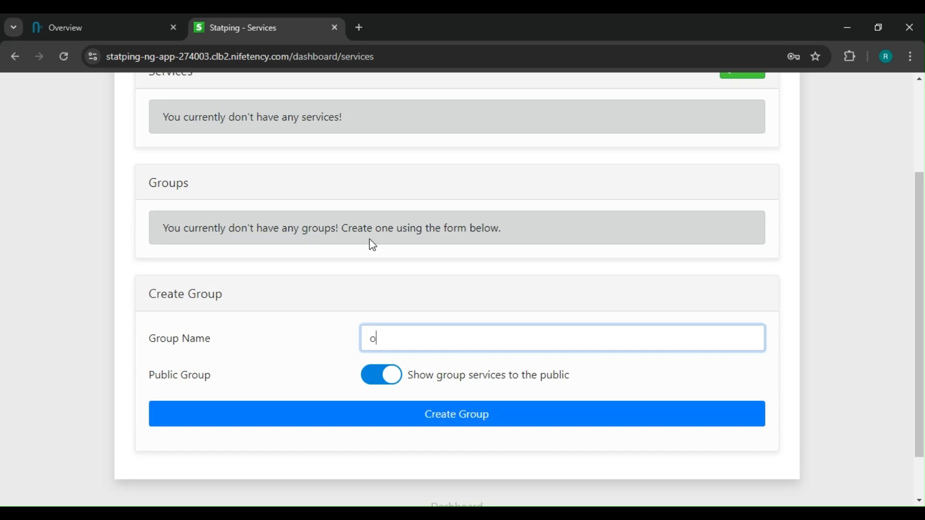
type("ur product")
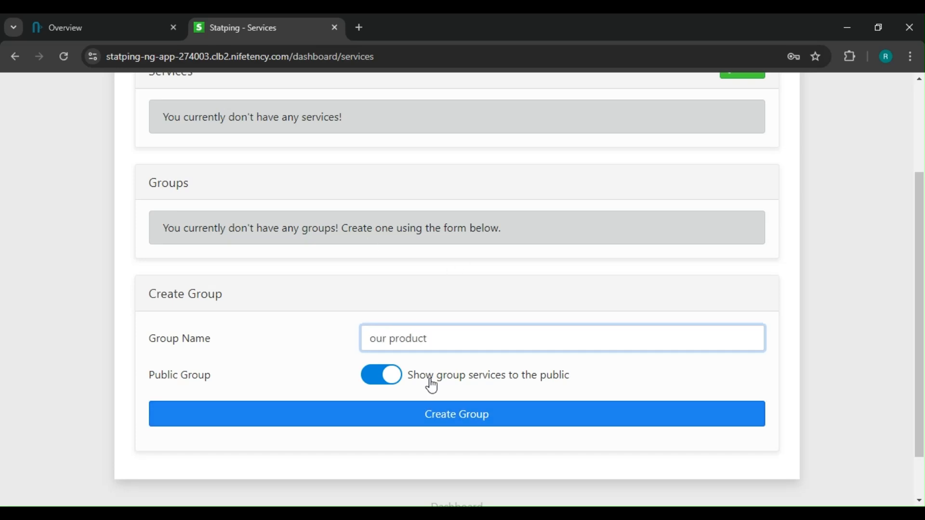
left_click(391, 386)
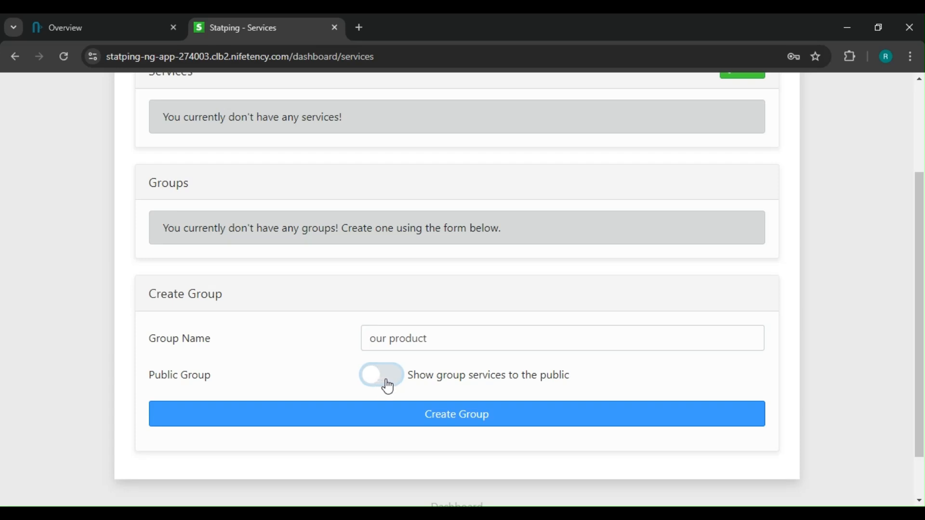
left_click(388, 386)
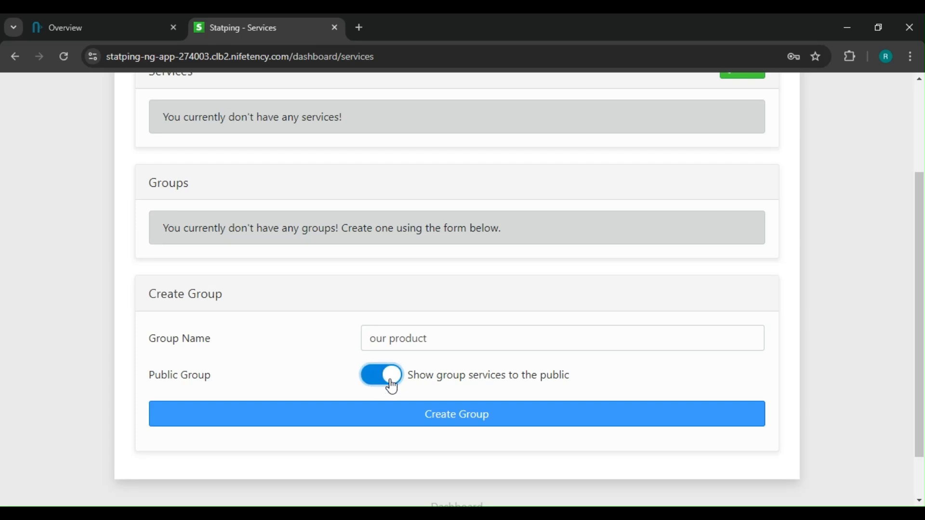
left_click(441, 417)
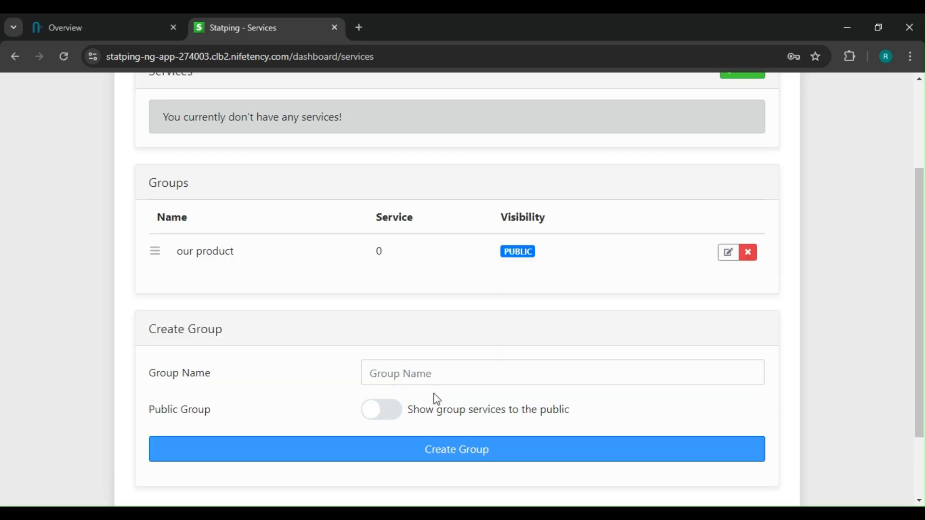
- Start a new service named "Backend" of type TCP Service and attach it to the group "our product"
scroll(477, 328, "up", 3)
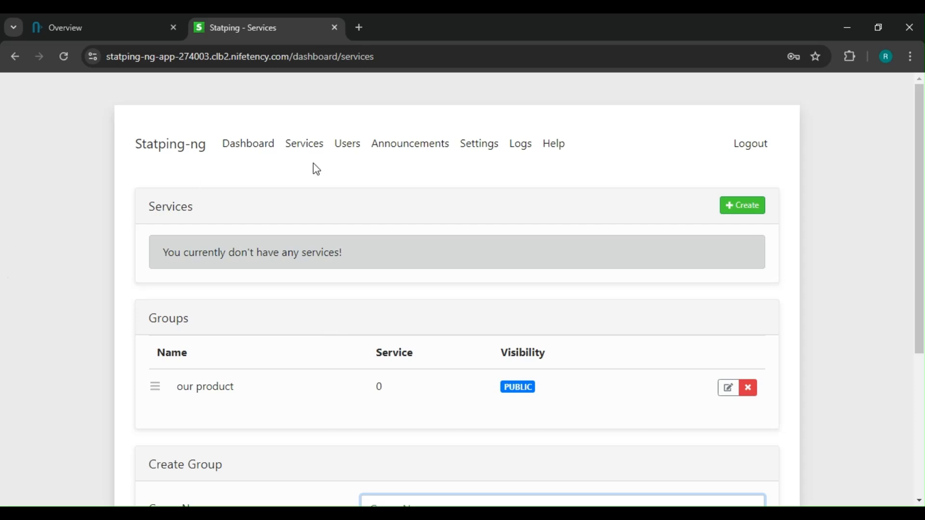
left_click(737, 206)
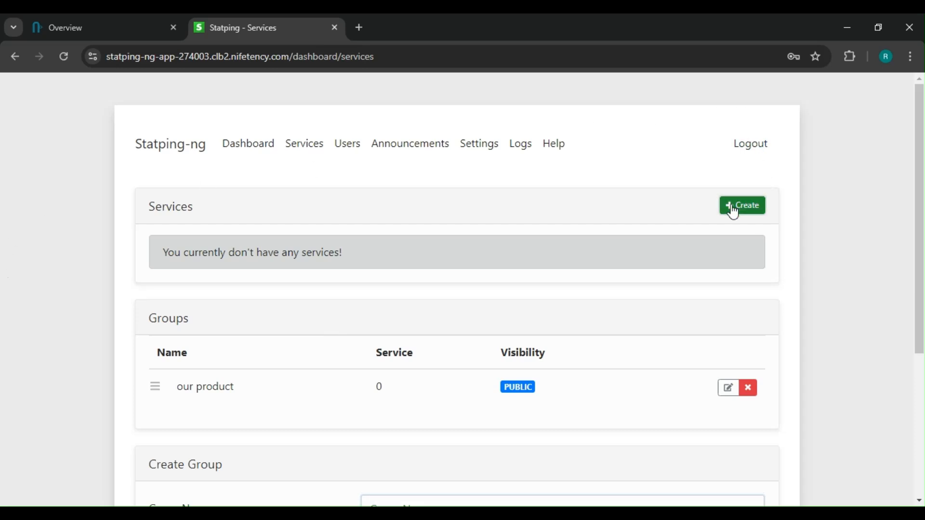
type("Backend")
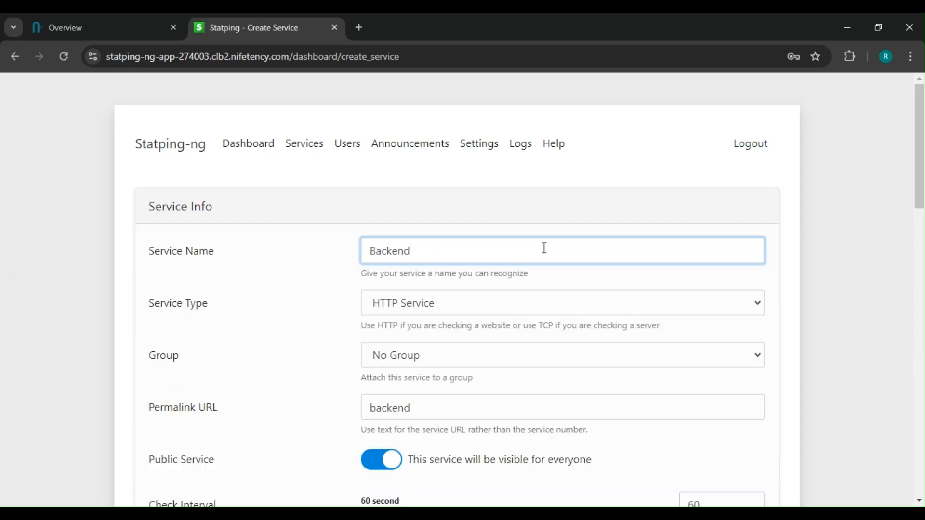
key("Tab")
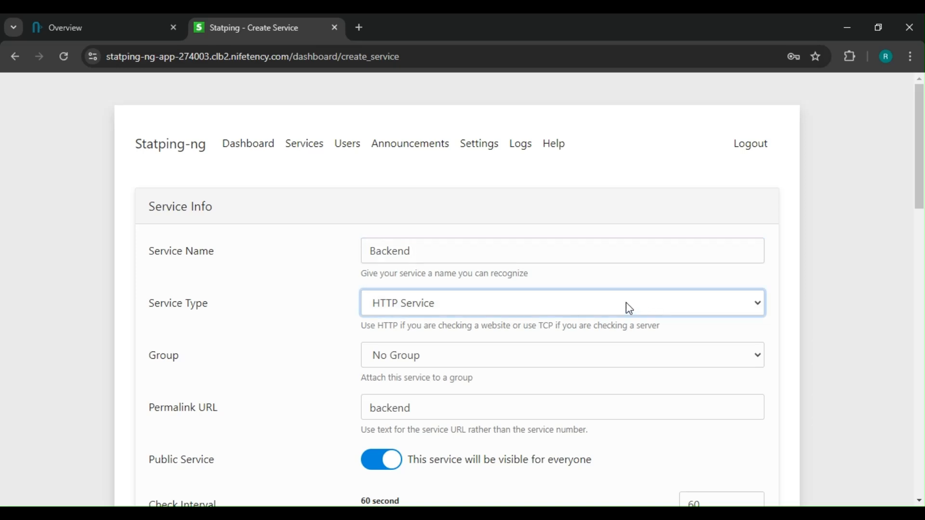
key("Down")
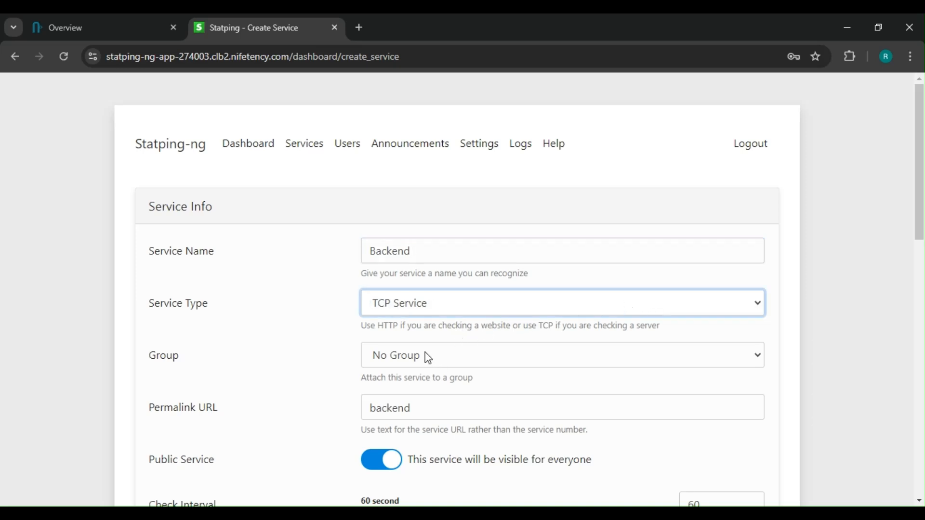
key("Tab")
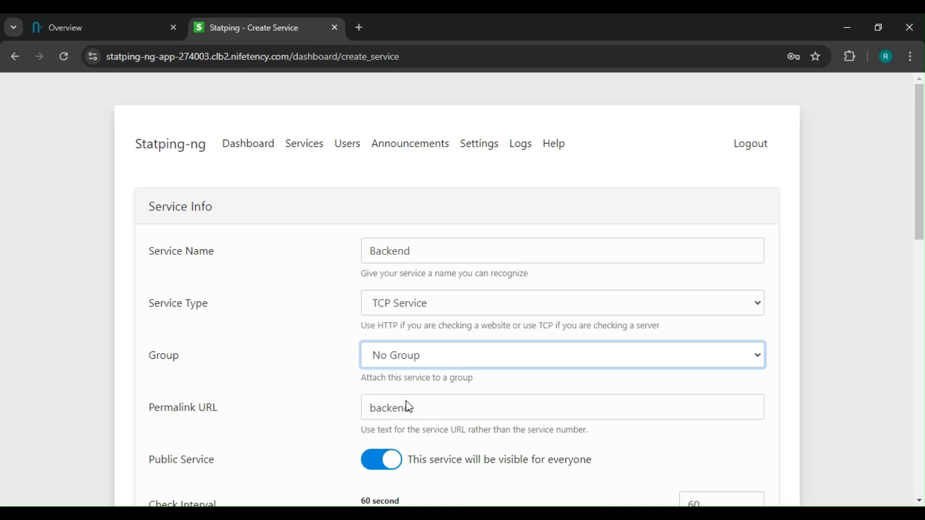
key("Down")
- Keep the new service visible for everyone and enter its service endpoint domain
scroll(386, 391, "down", 2)
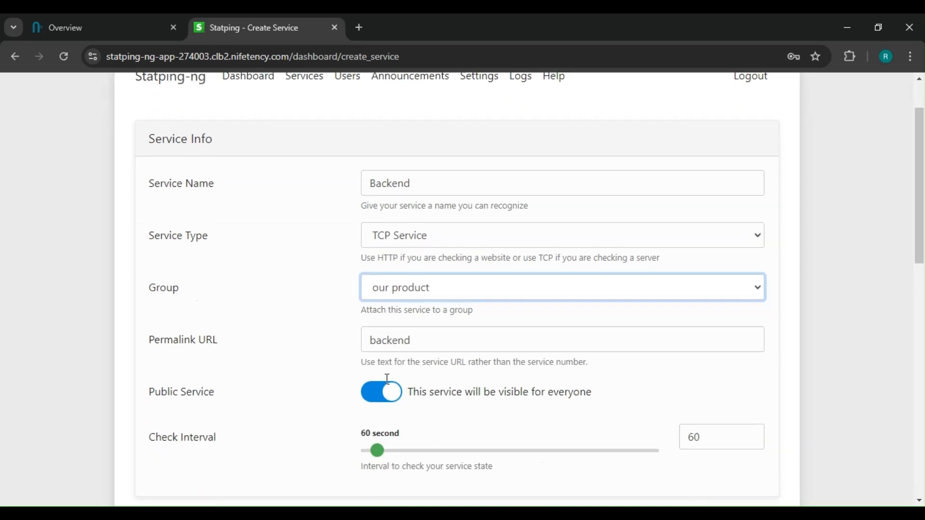
scroll(397, 343, "down", 4)
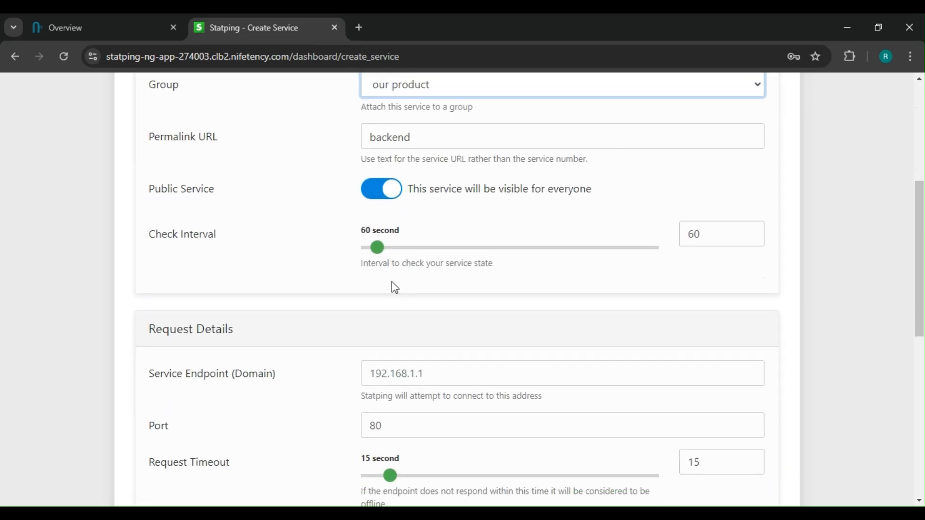
left_click(381, 192)
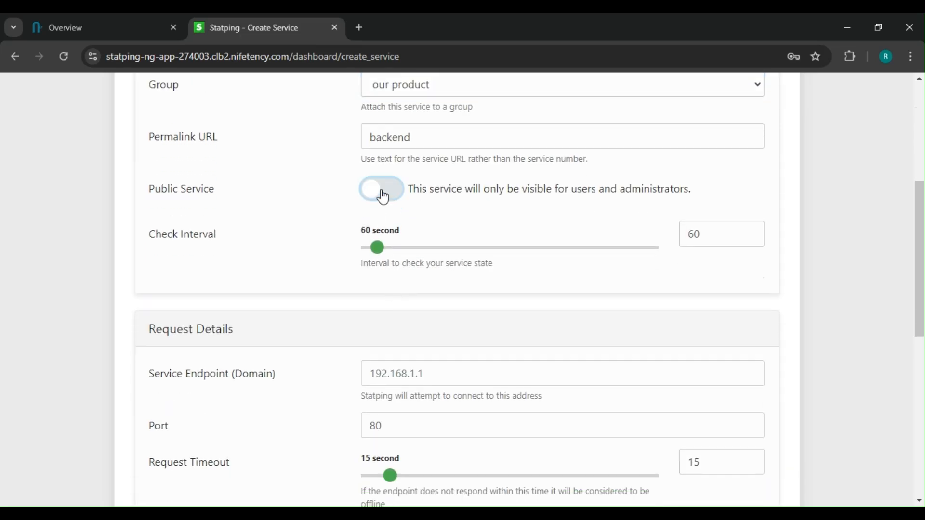
left_click(381, 191)
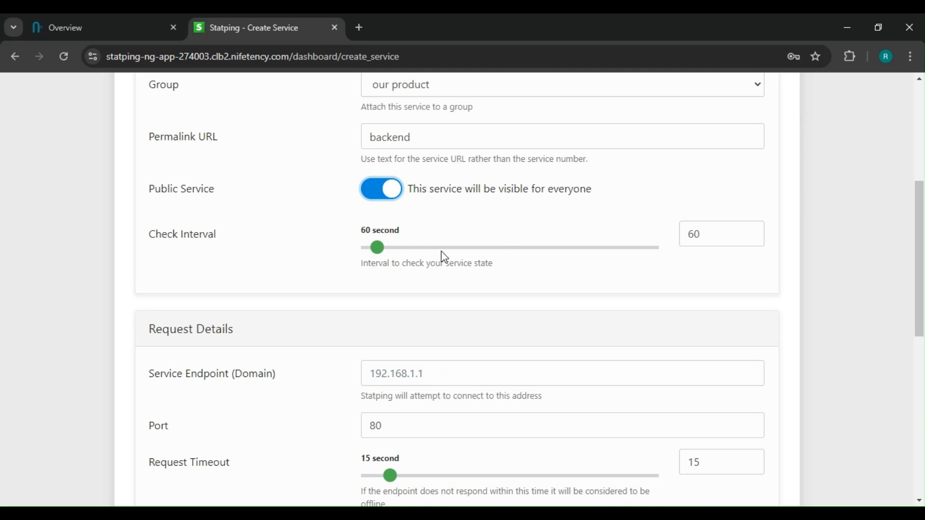
scroll(424, 262, "down", 3)
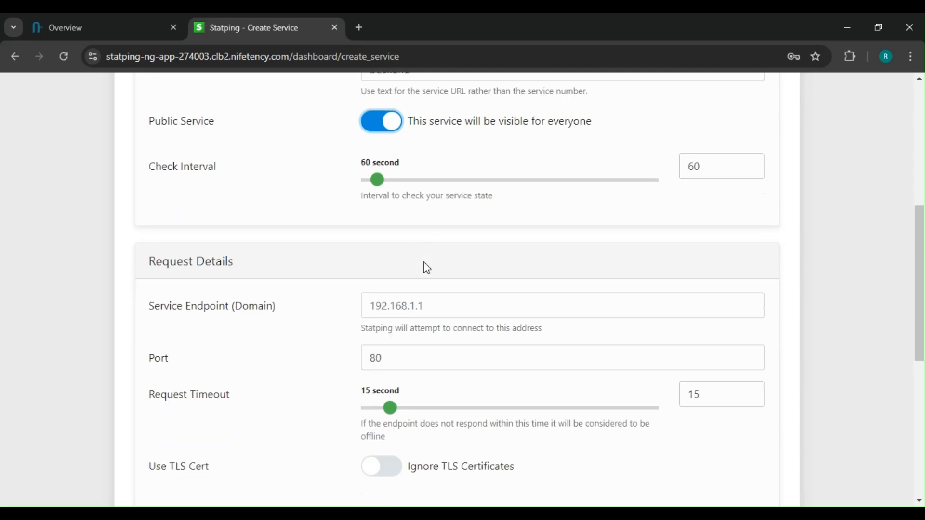
left_click(392, 241)
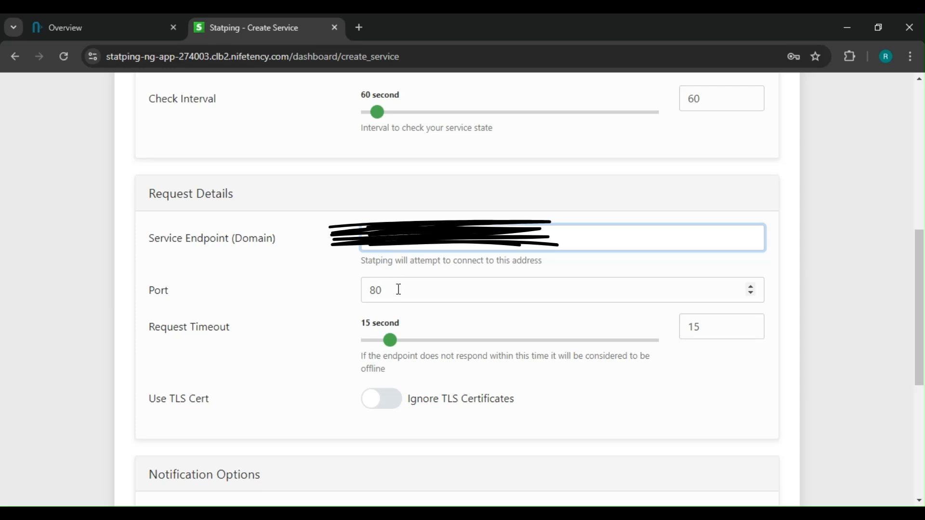
- Create the Backend service with the default notification options and reload the services page to refresh its status
scroll(399, 289, "down", 6)
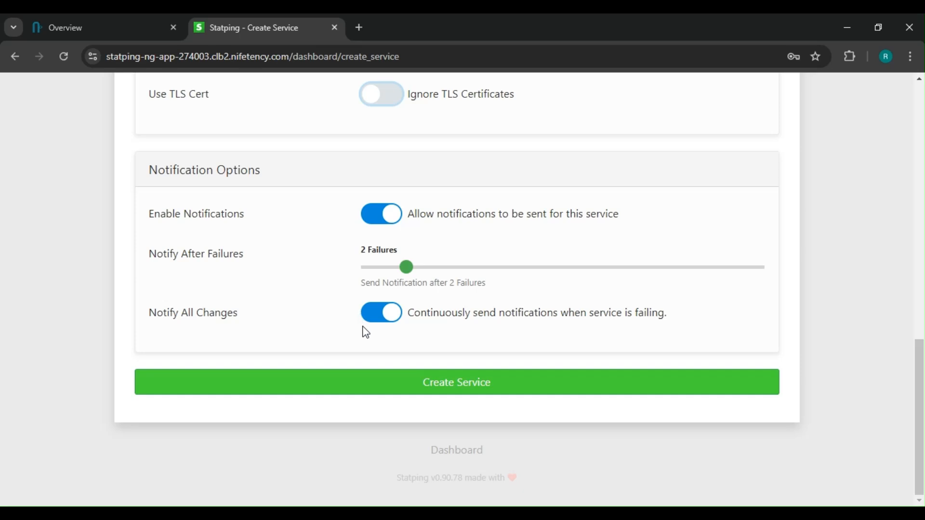
left_click(455, 391)
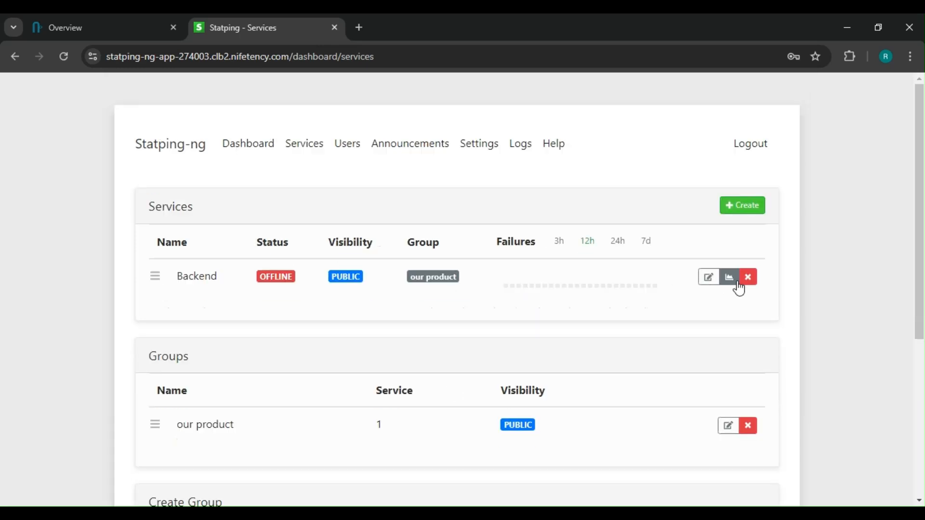
left_click(64, 57)
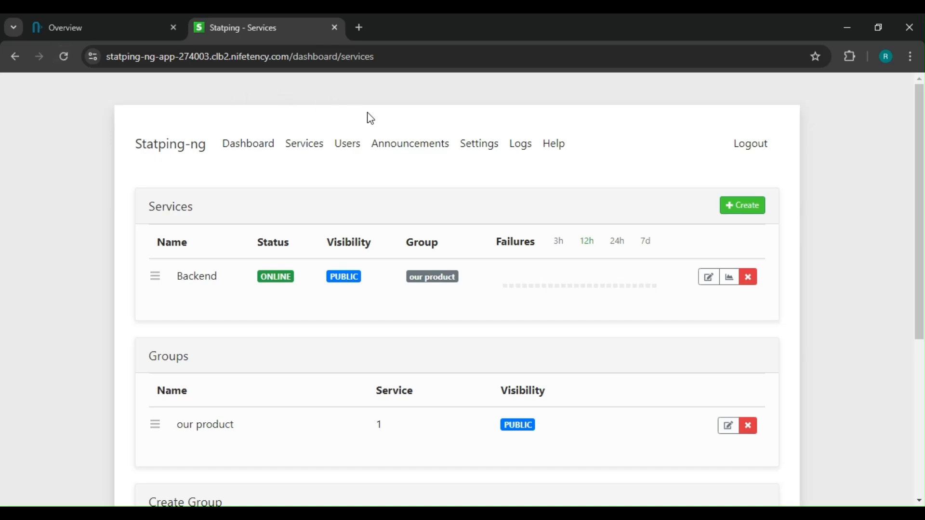
- Look through the users page and the announcements page, including their creation forms
left_click(350, 154)
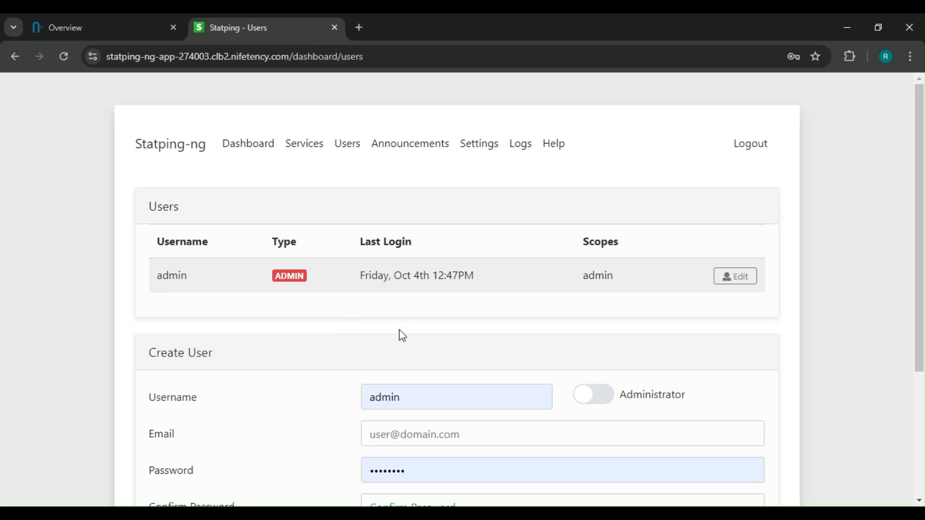
scroll(371, 351, "down", 2)
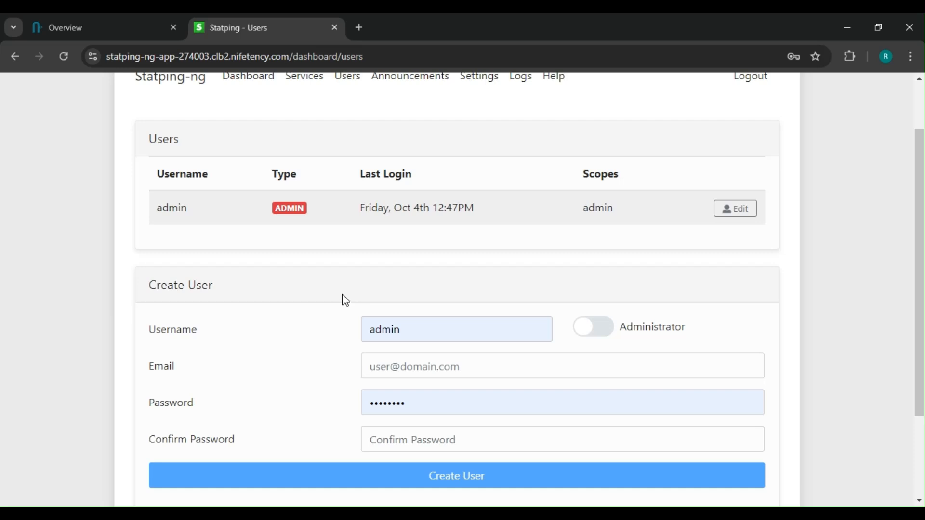
scroll(345, 301, "up", 2)
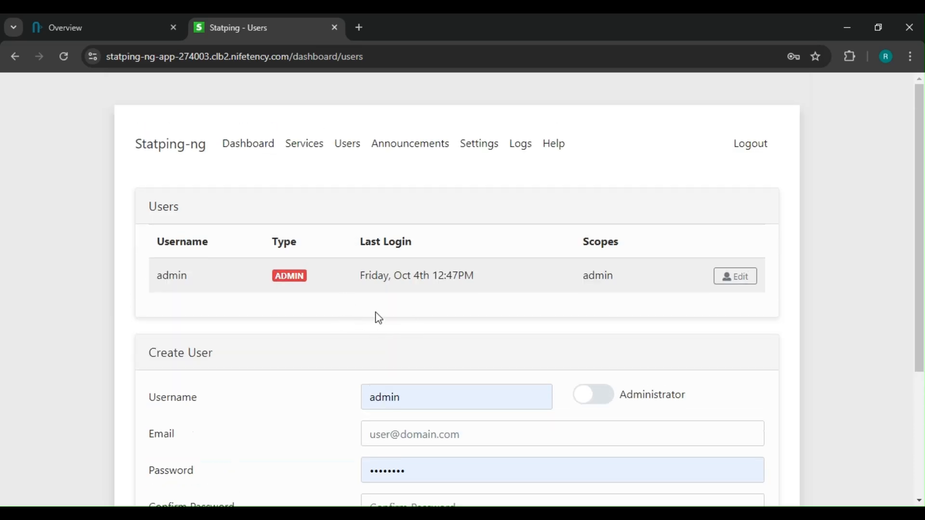
left_click(410, 153)
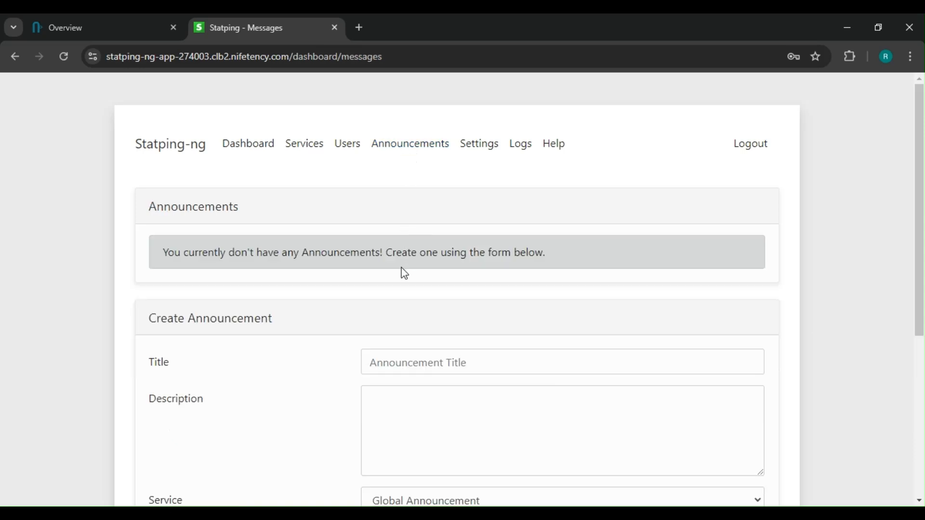
scroll(404, 274, "down", 2)
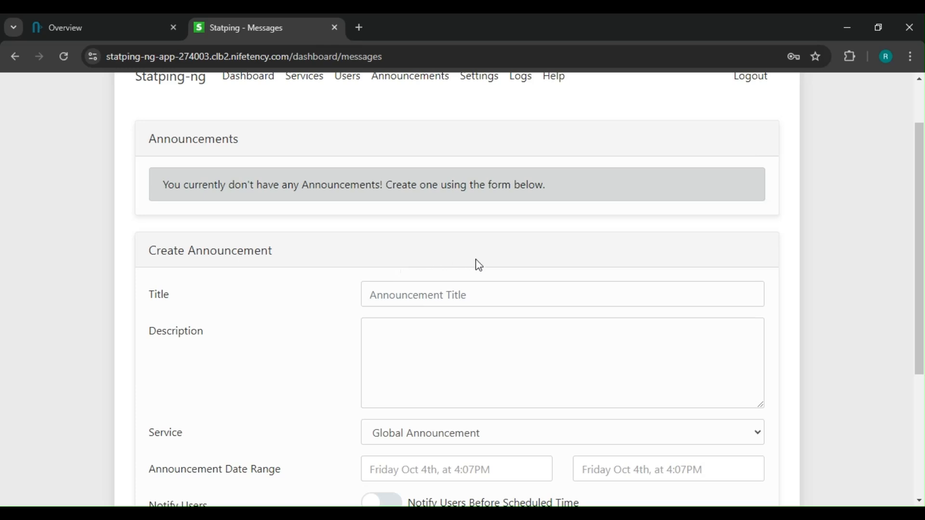
scroll(479, 265, "down", 4)
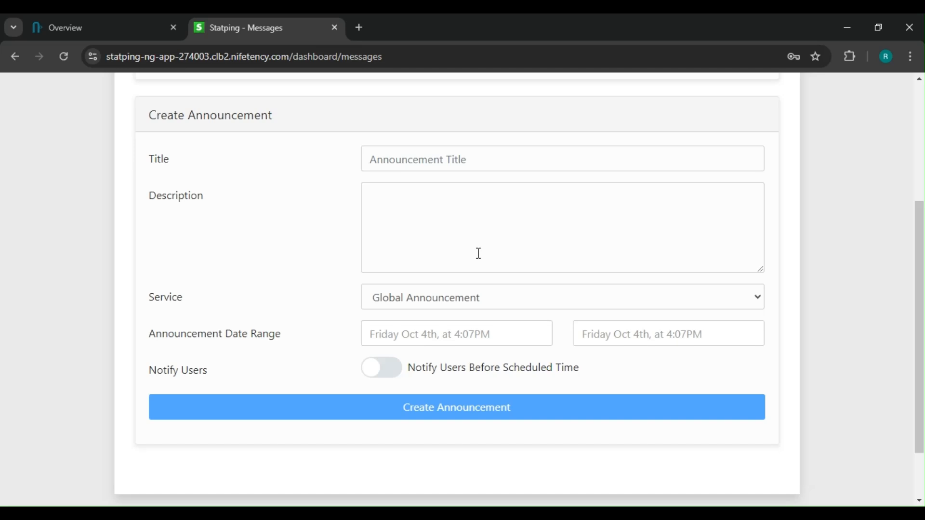
scroll(477, 254, "up", 6)
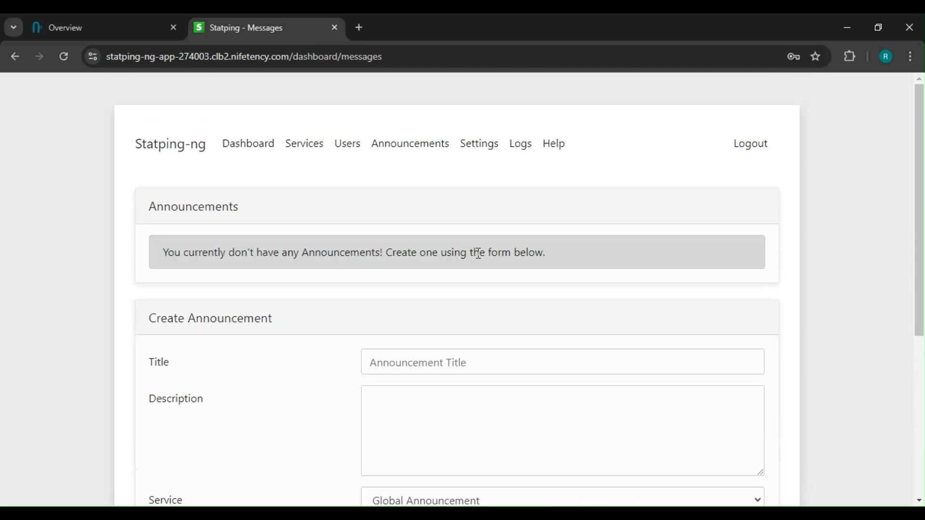
- Examine the main Statping settings and the available notifiers, including the Slack and Mobile notifier options
left_click(488, 147)
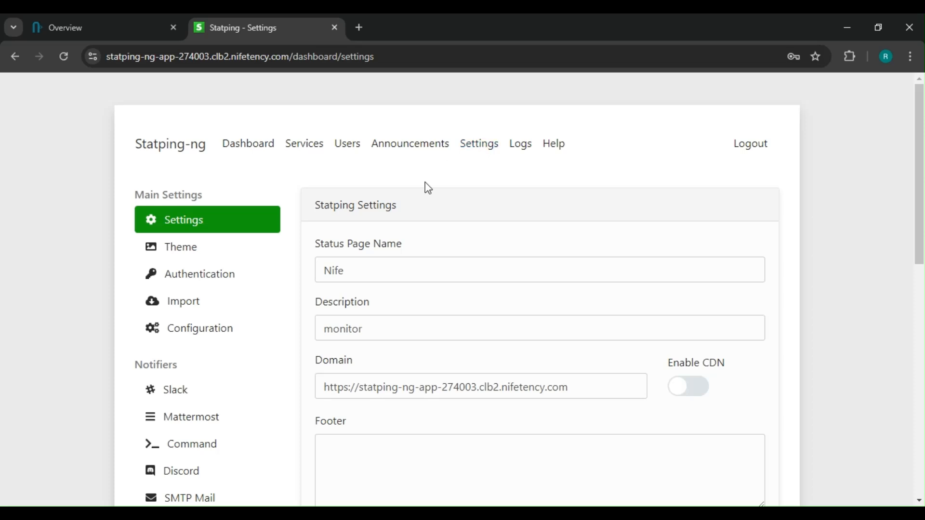
scroll(205, 262, "down", 3)
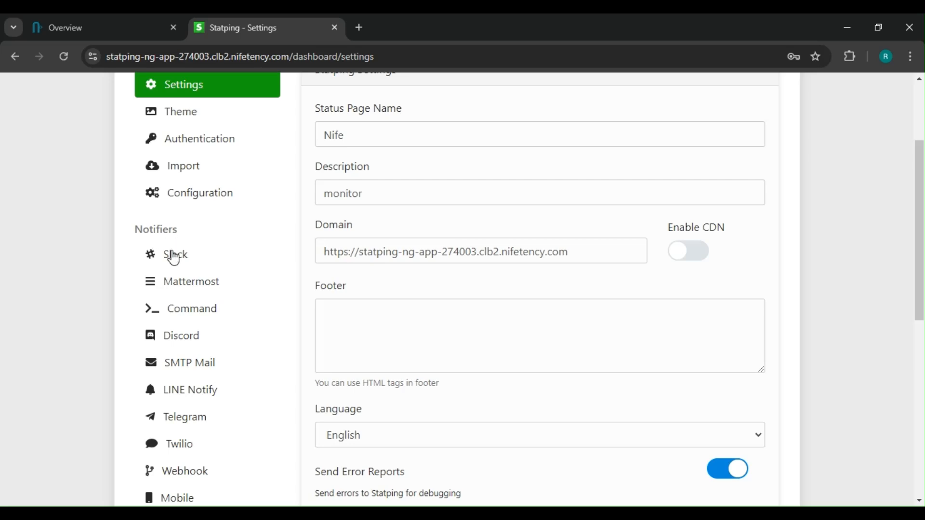
left_click(175, 258)
scroll(185, 236, "down", 1)
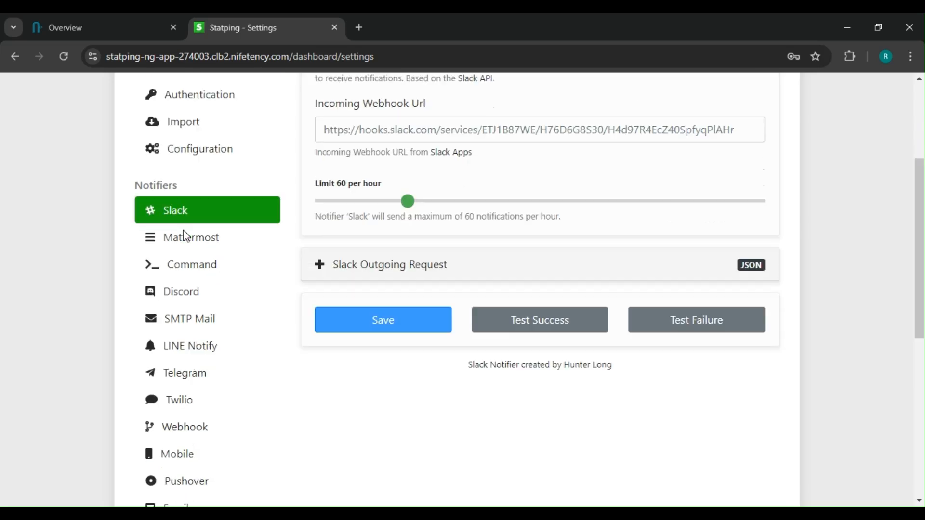
scroll(260, 206, "up", 3)
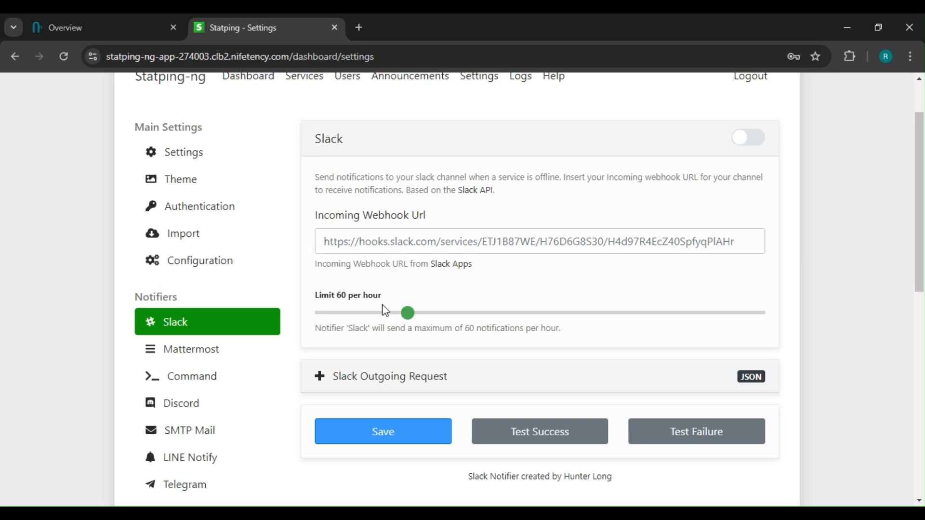
scroll(344, 280, "down", 1)
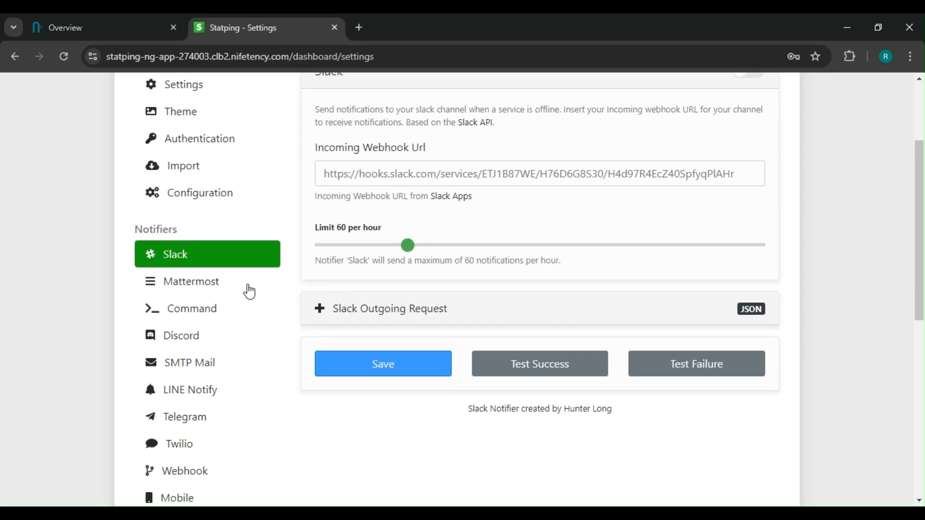
scroll(212, 267, "down", 1)
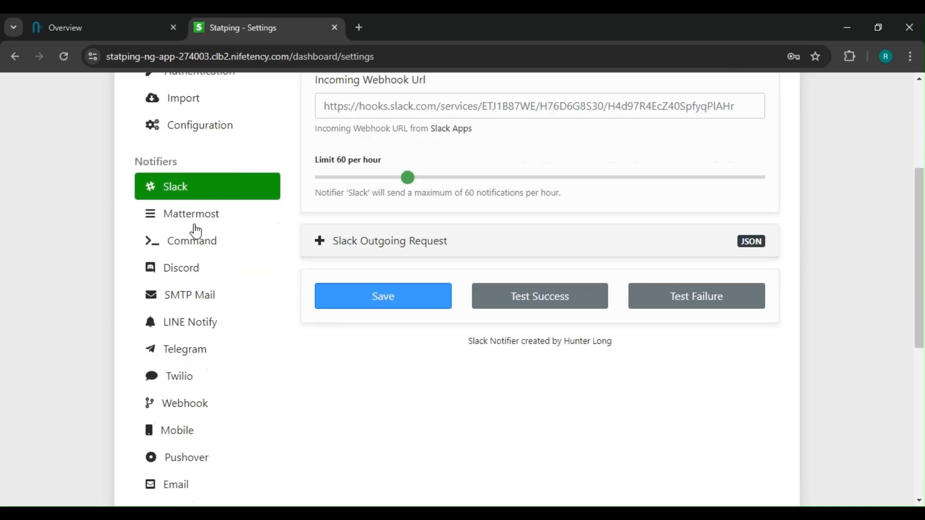
scroll(196, 231, "down", 2)
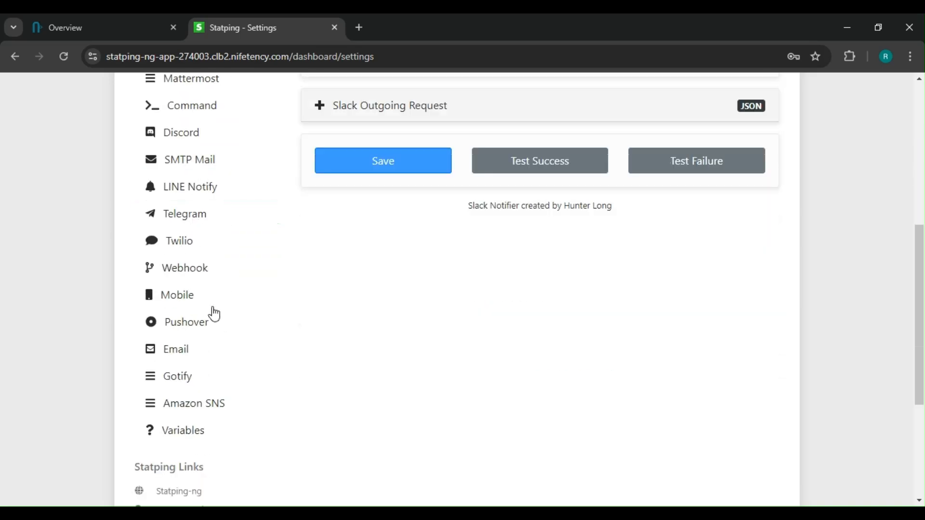
left_click(177, 293)
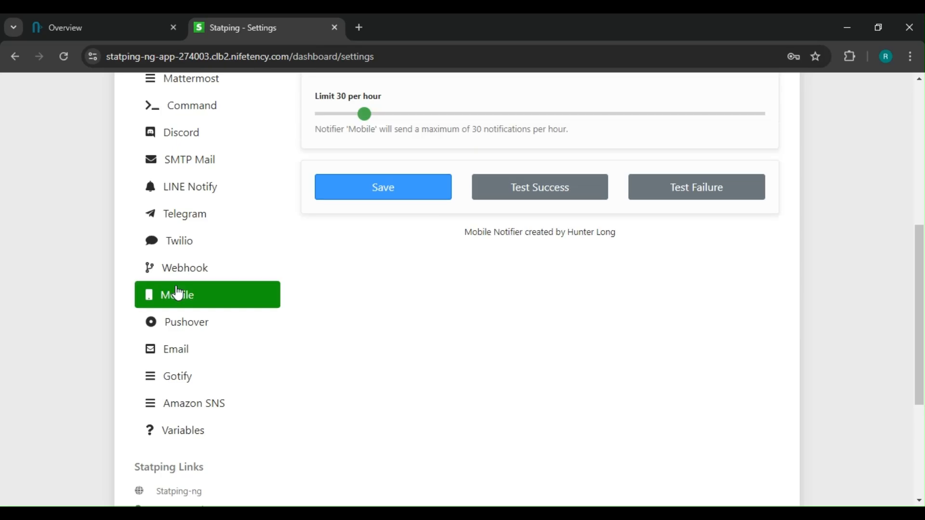
scroll(326, 300, "up", 6)
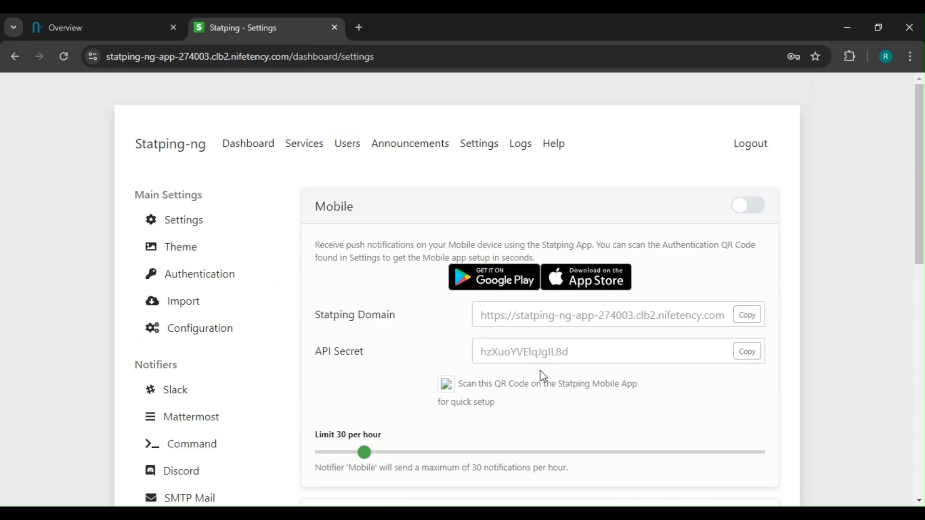
- Review the logs and help pages, and check the Backend service on the dashboard
left_click(521, 156)
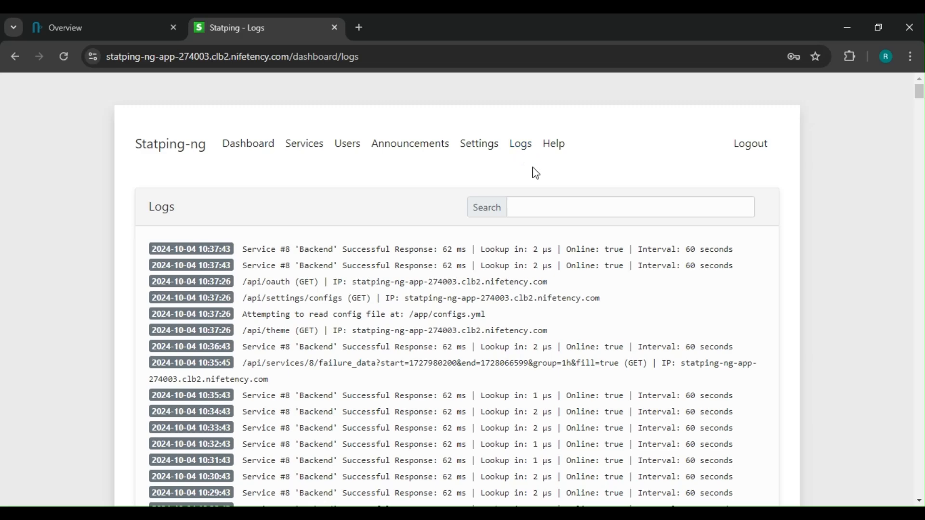
scroll(511, 226, "down", 1)
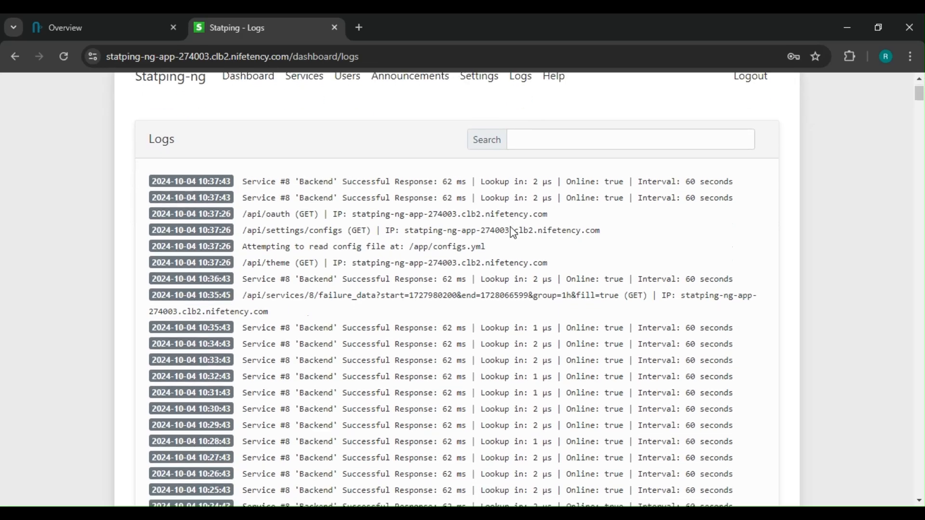
scroll(512, 226, "up", 1)
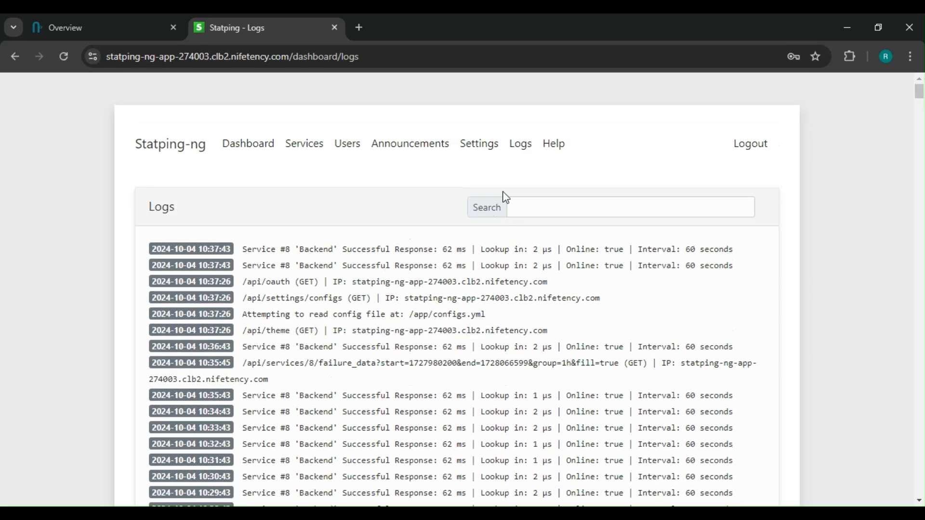
left_click(552, 154)
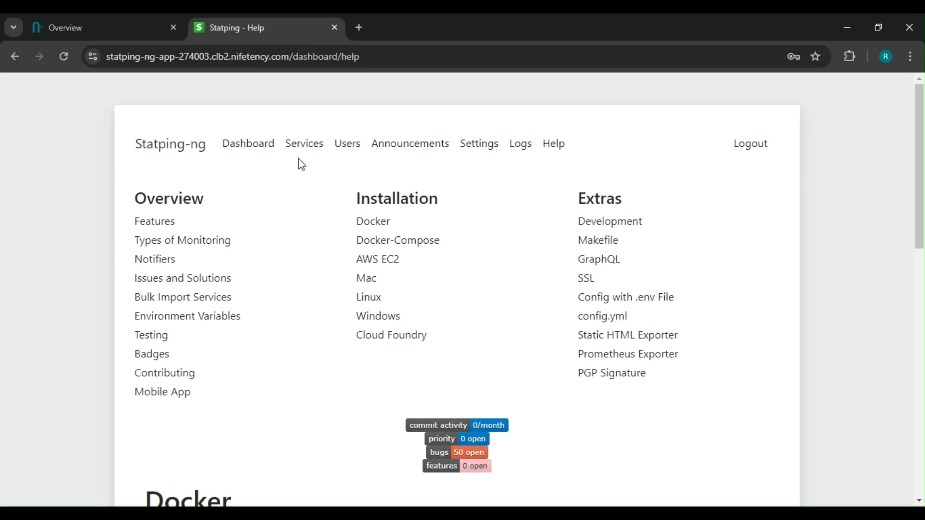
left_click(239, 152)
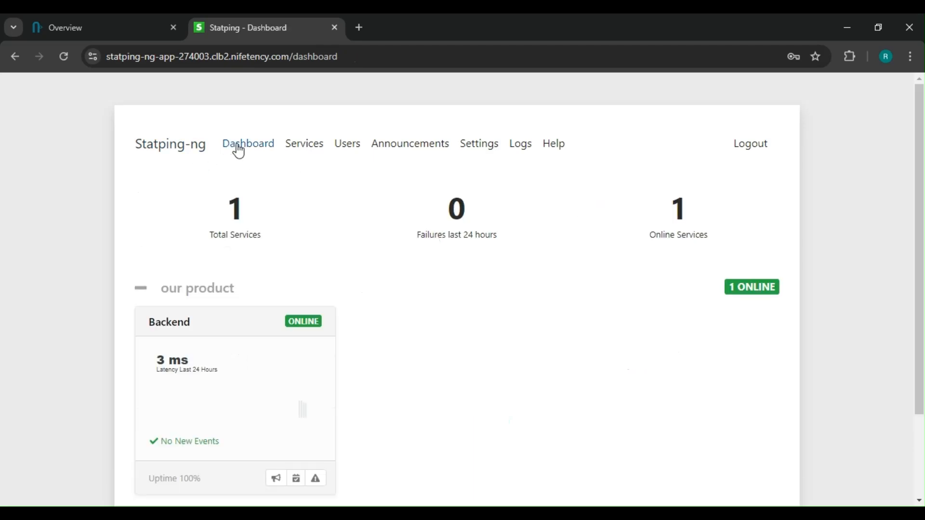